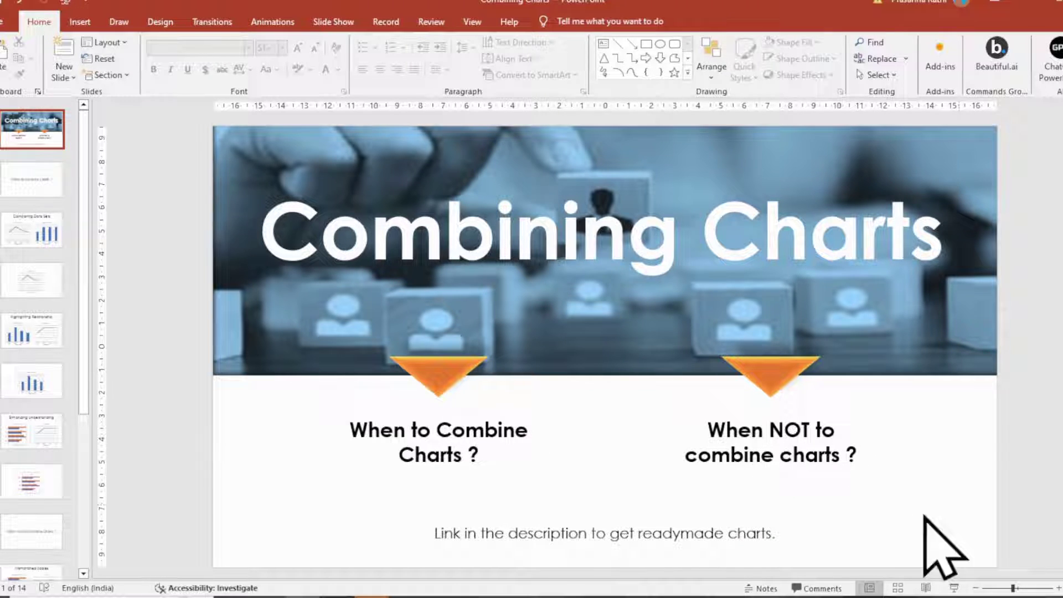
Step through slide 2 to slide 3, Comparing Data Sets, with its two velocity charts.
left_click(20, 189)
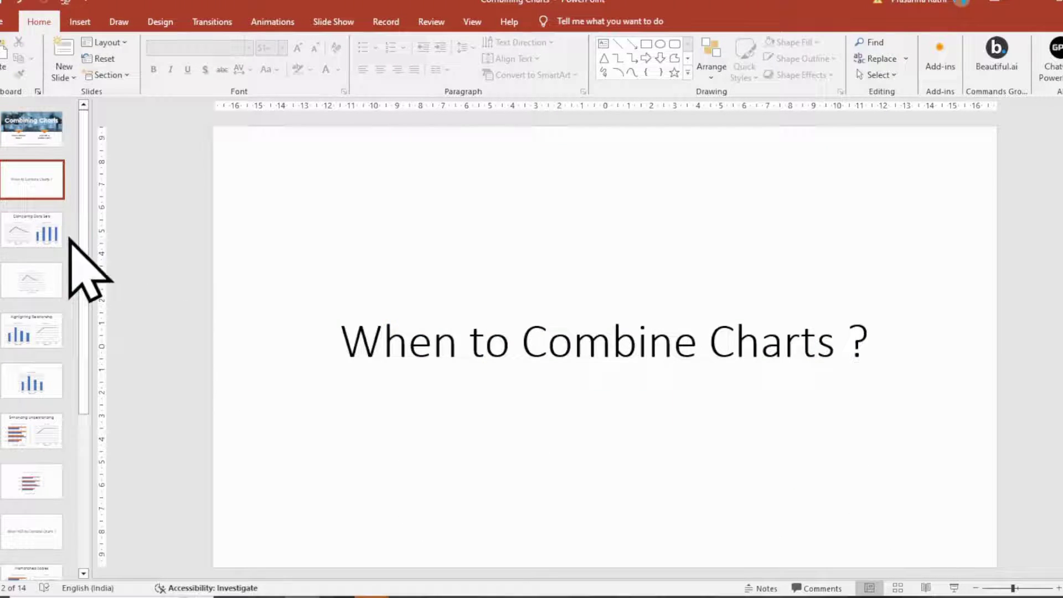
left_click(34, 227)
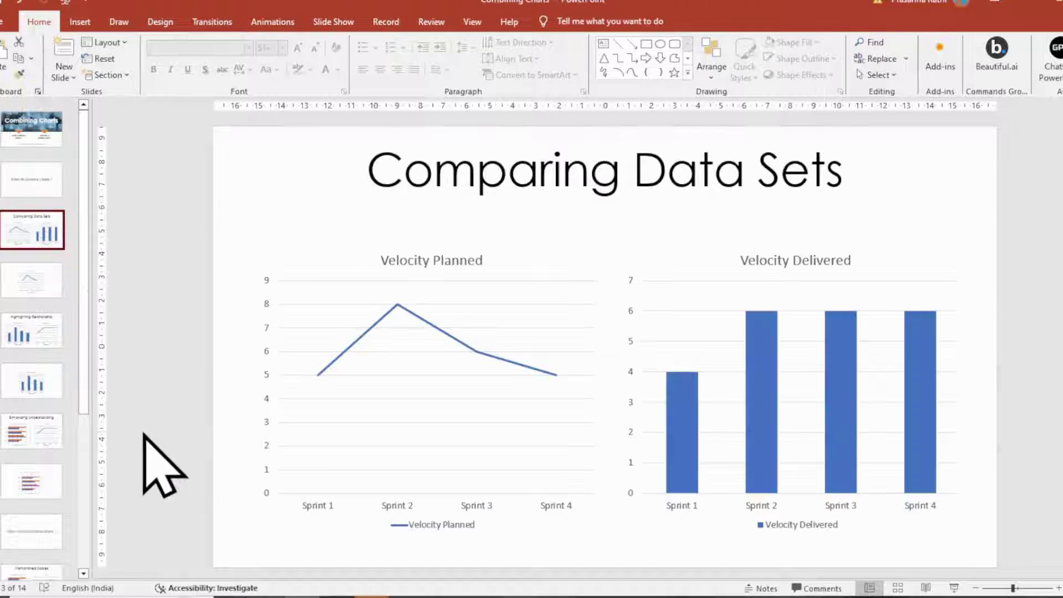
On slide 4, add a Velocity Delivered series (4, 6, 6, 6) to the chart data.
left_click(34, 280)
left_click(664, 221)
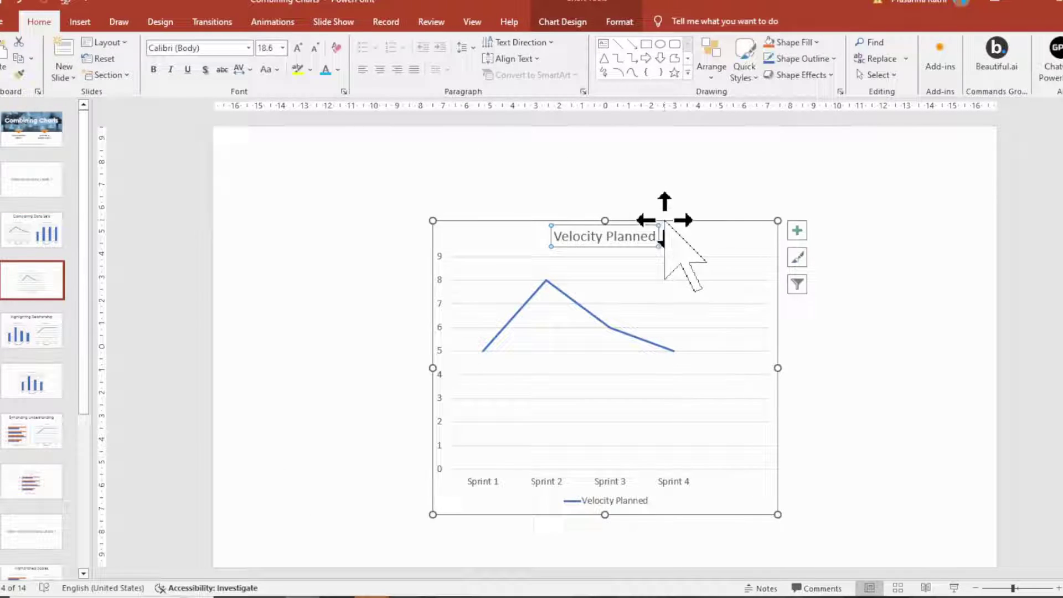
right_click(671, 222)
left_click(720, 397)
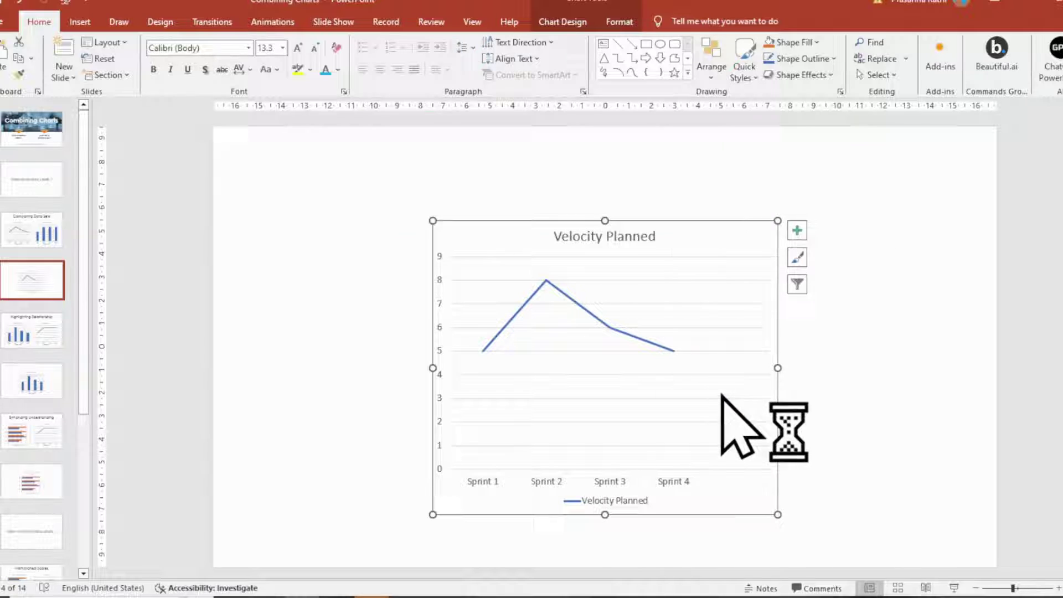
type("vELOCITY Delivered 4 6 6 6")
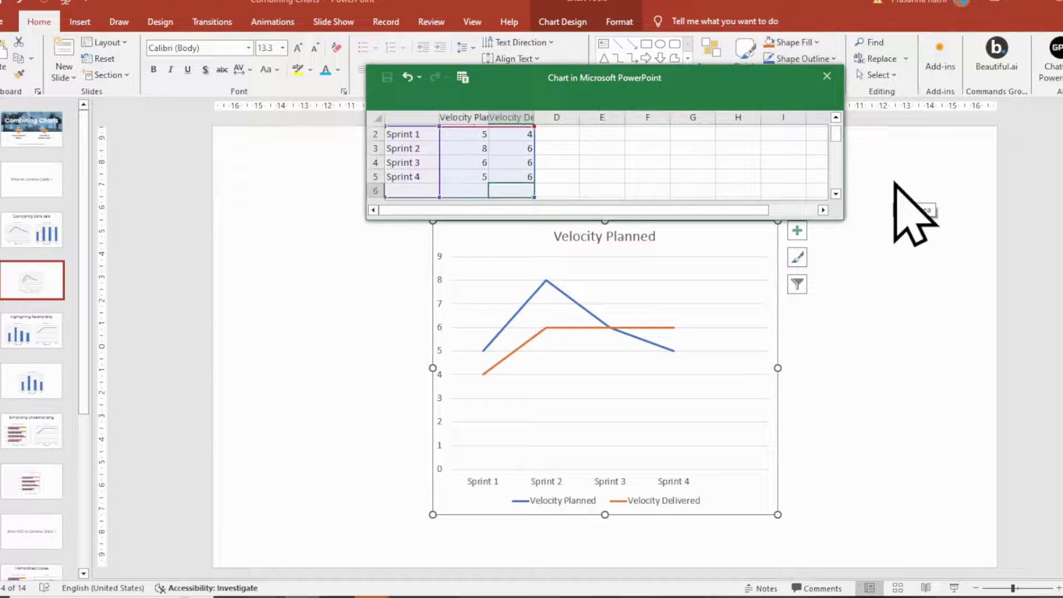
left_click(827, 78)
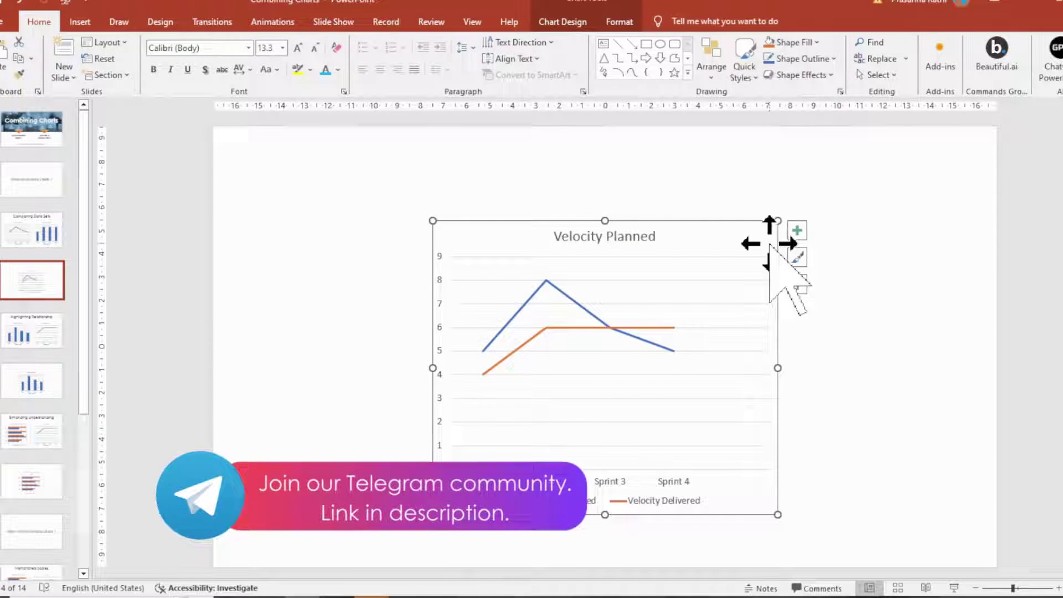
Convert the chart to a combo with Velocity Planned columns and a Velocity Delivered line.
left_click(560, 24)
left_click(806, 63)
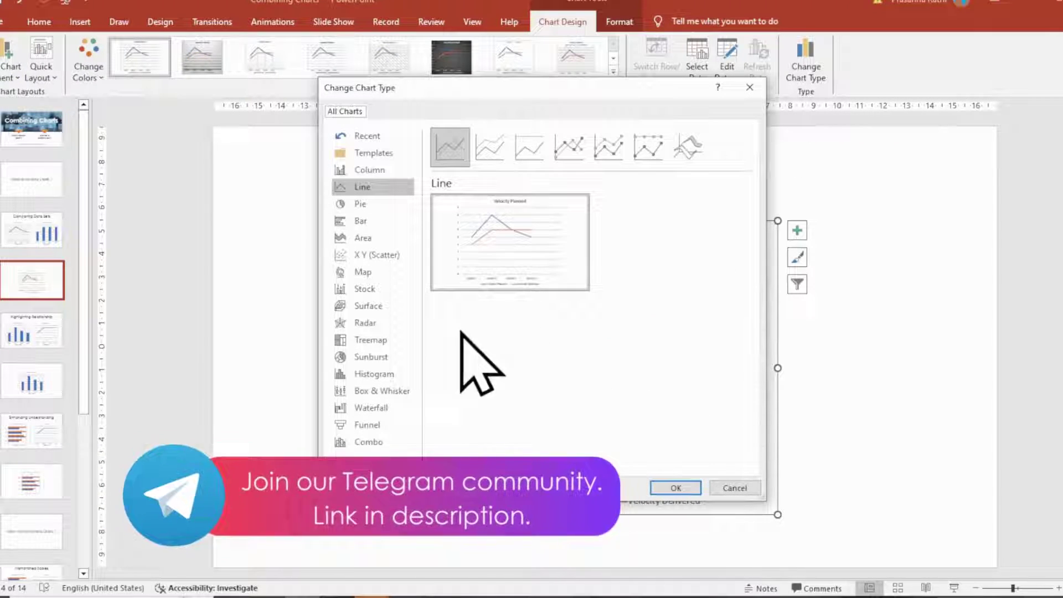
left_click(368, 442)
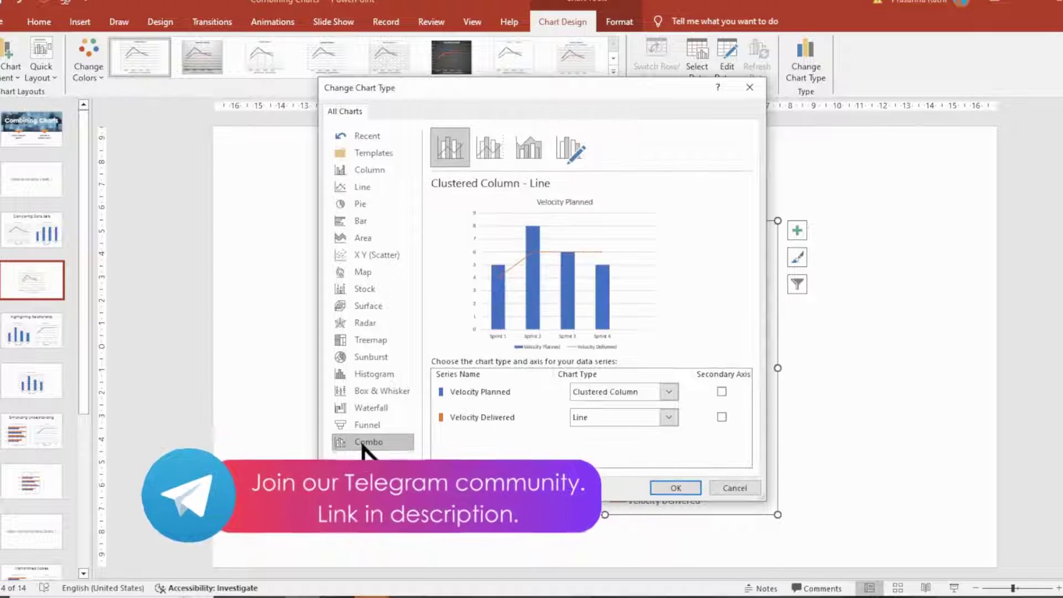
left_click(596, 417)
left_click(678, 488)
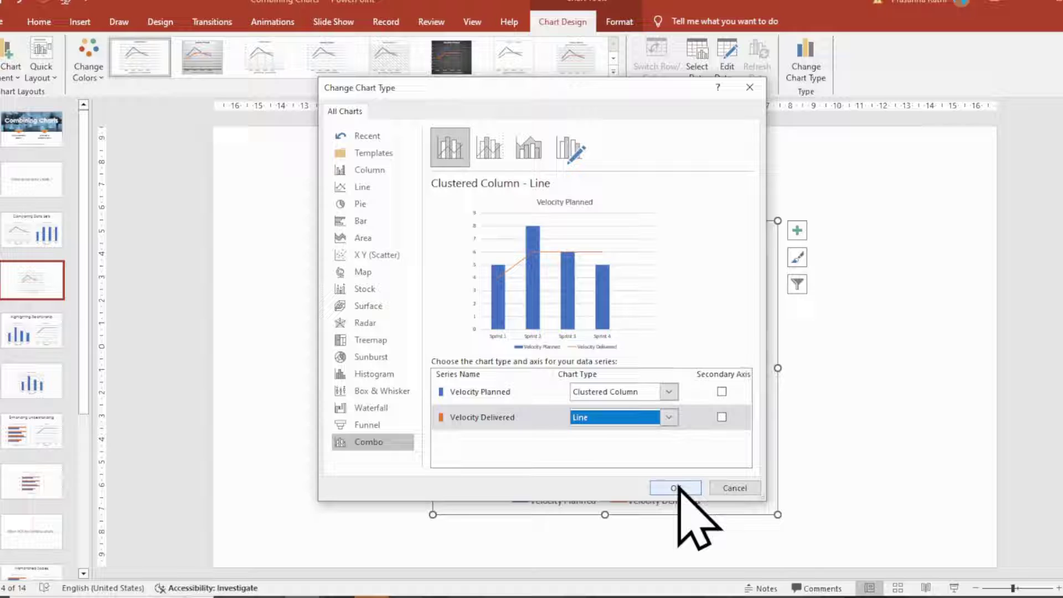
left_click(861, 427)
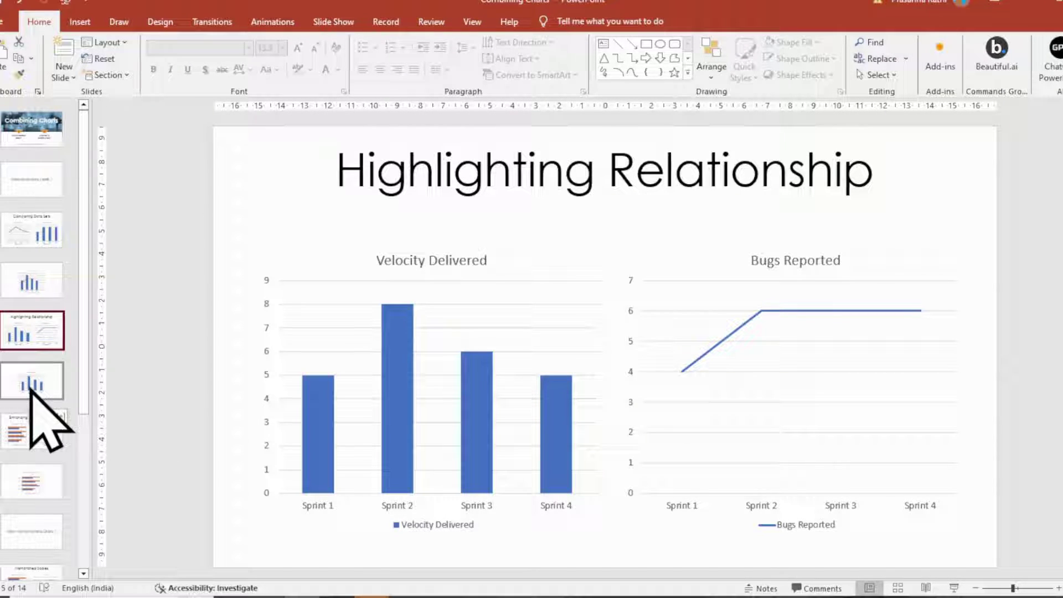
On slide 6, add a Bugs Reported series (5, 6, 7, 8) to the chart data.
left_click(31, 387)
left_click(601, 227)
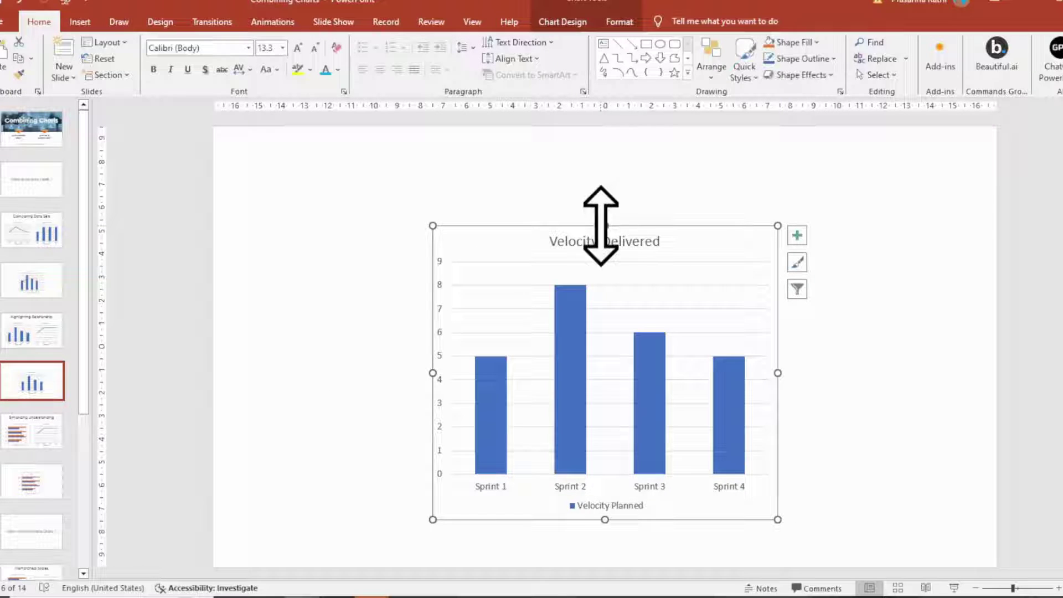
right_click(629, 222)
left_click(680, 396)
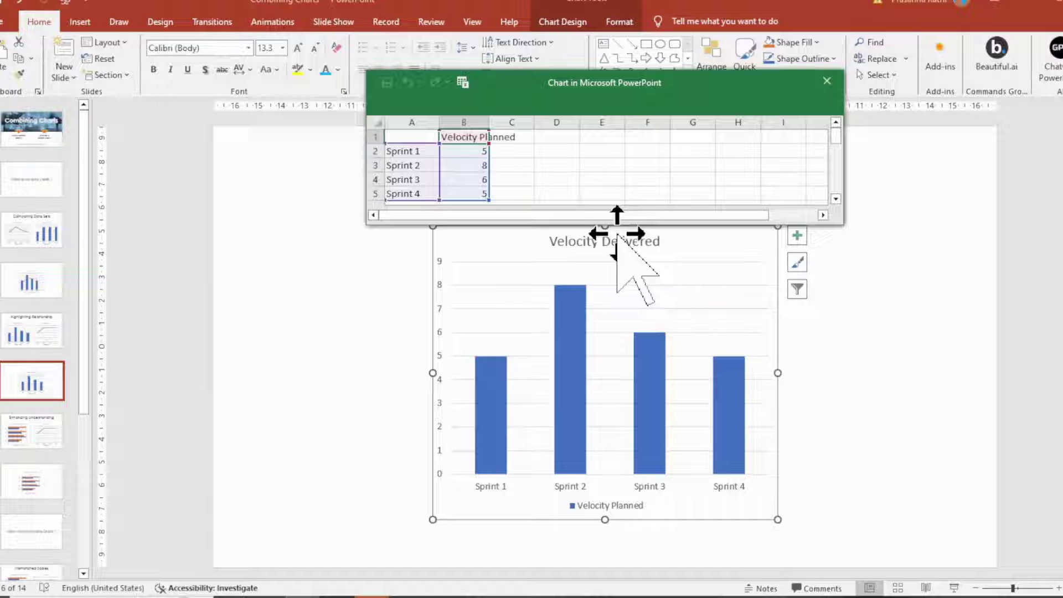
left_click(508, 138)
type("Bugs Reported")
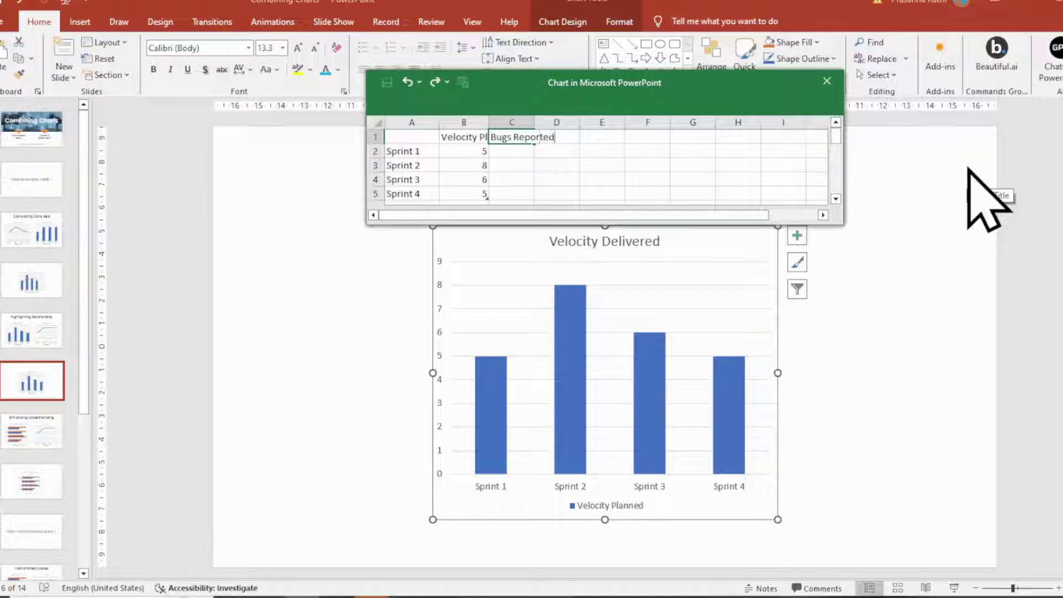
key("Return")
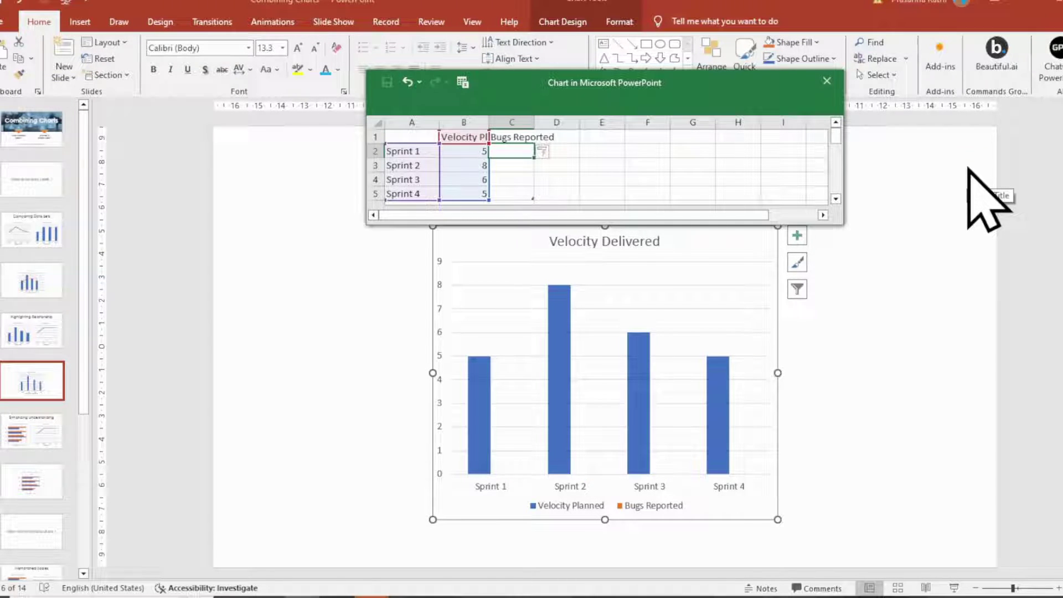
type("5 6 7 8")
left_click(827, 81)
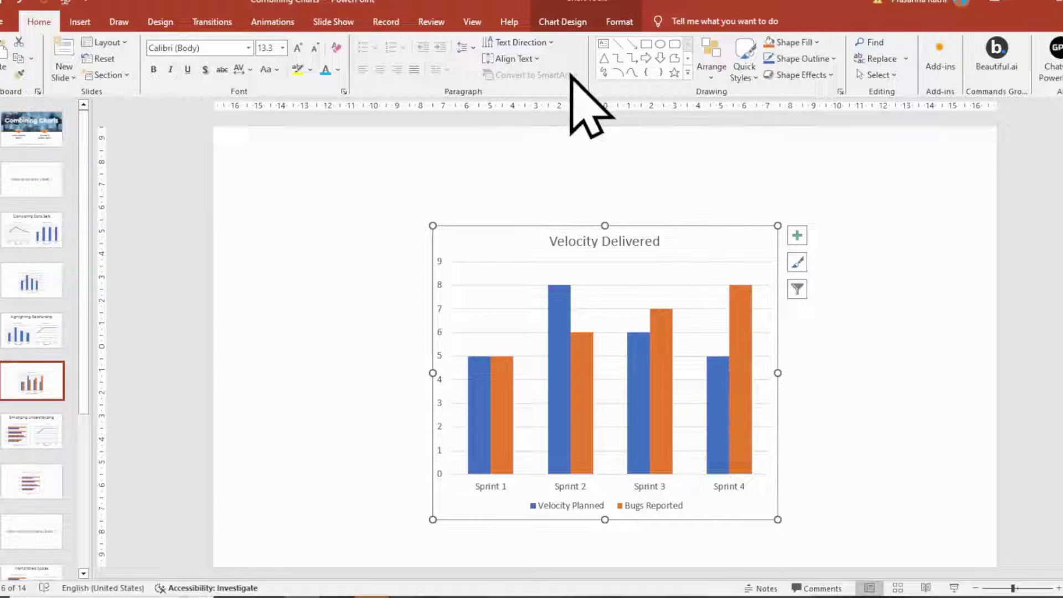
Convert the chart to a column-and-line combo with Bugs Reported as the line.
left_click(563, 22)
left_click(806, 66)
left_click(358, 442)
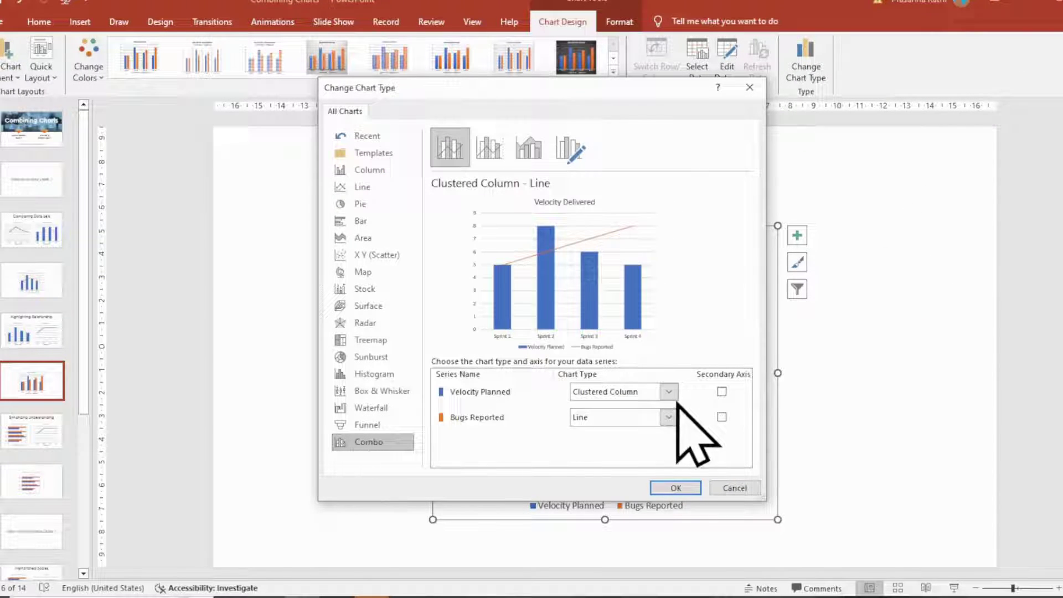
left_click(676, 488)
left_click(886, 374)
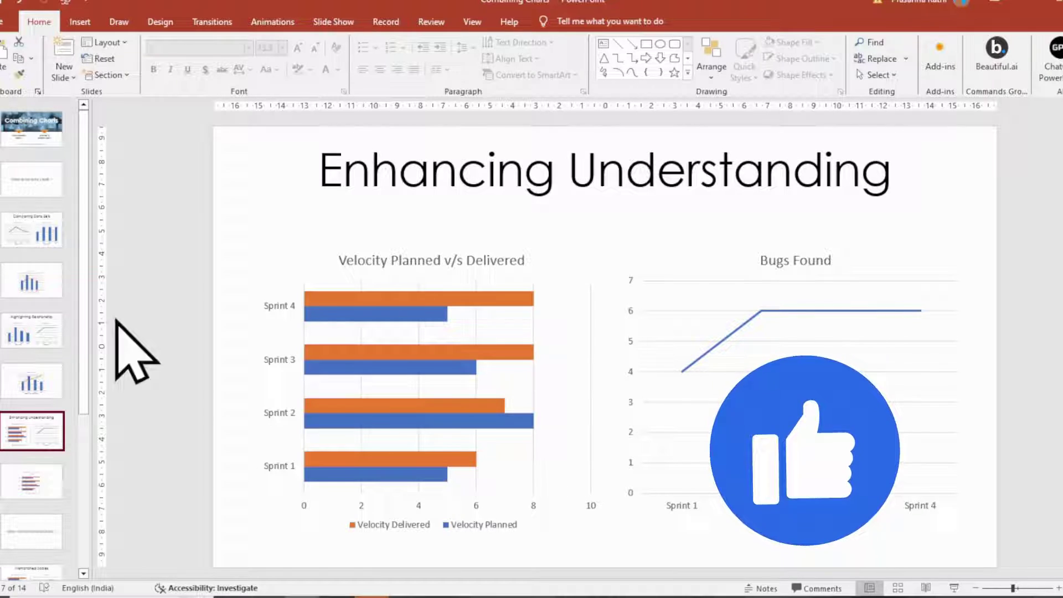
On slide 8, add a Bugs Found series in column D of the chart data.
left_click(28, 486)
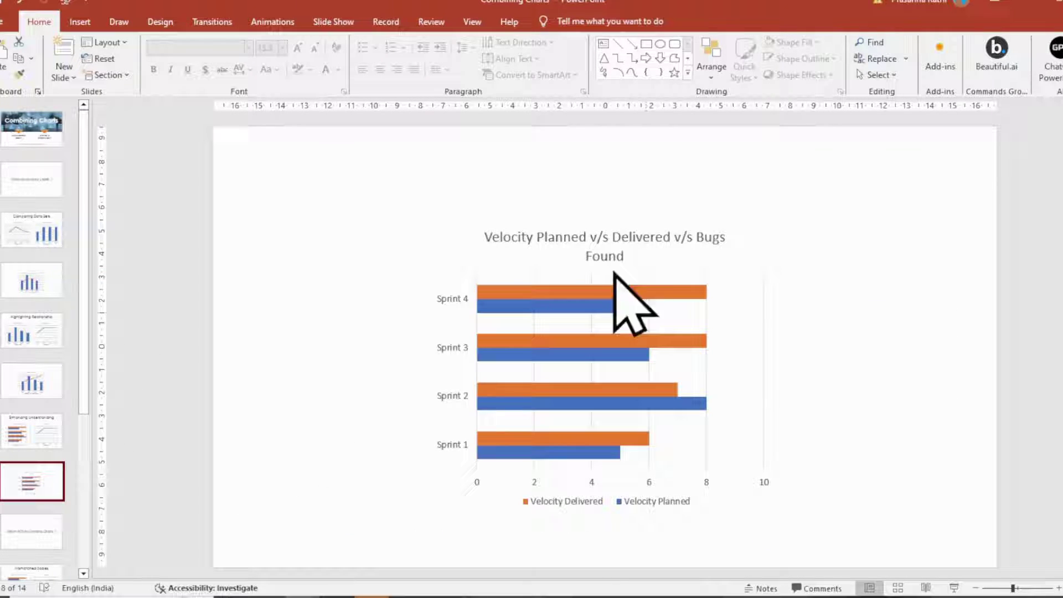
left_click(642, 226)
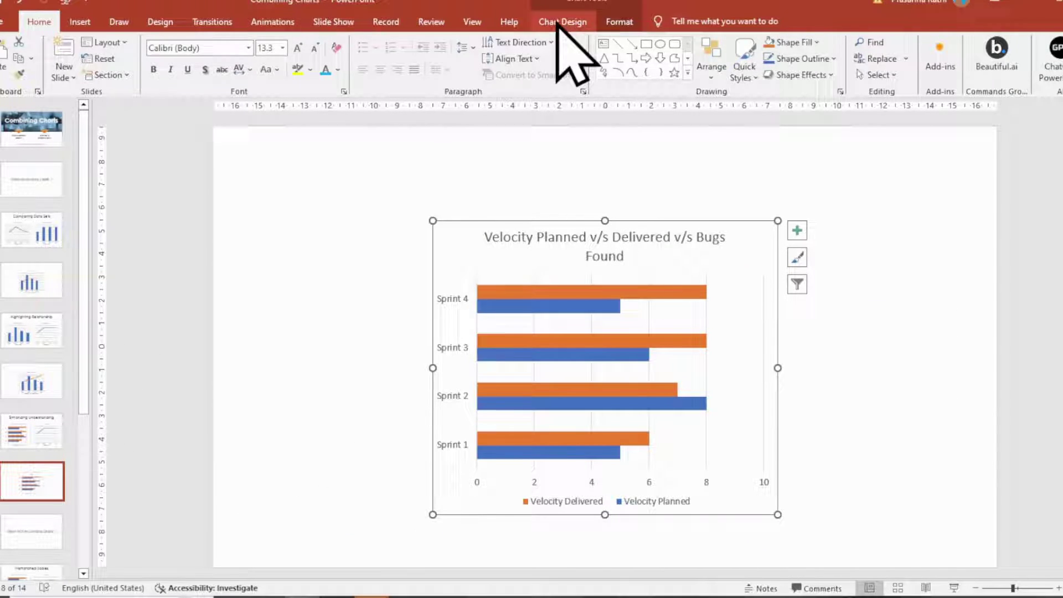
left_click(562, 21)
left_click(726, 55)
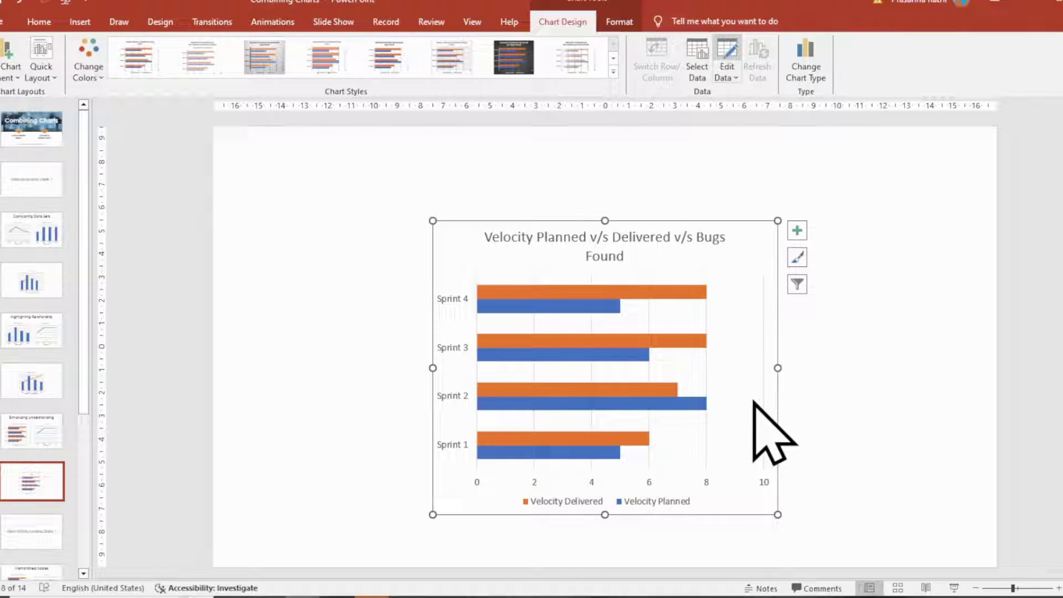
left_click(556, 132)
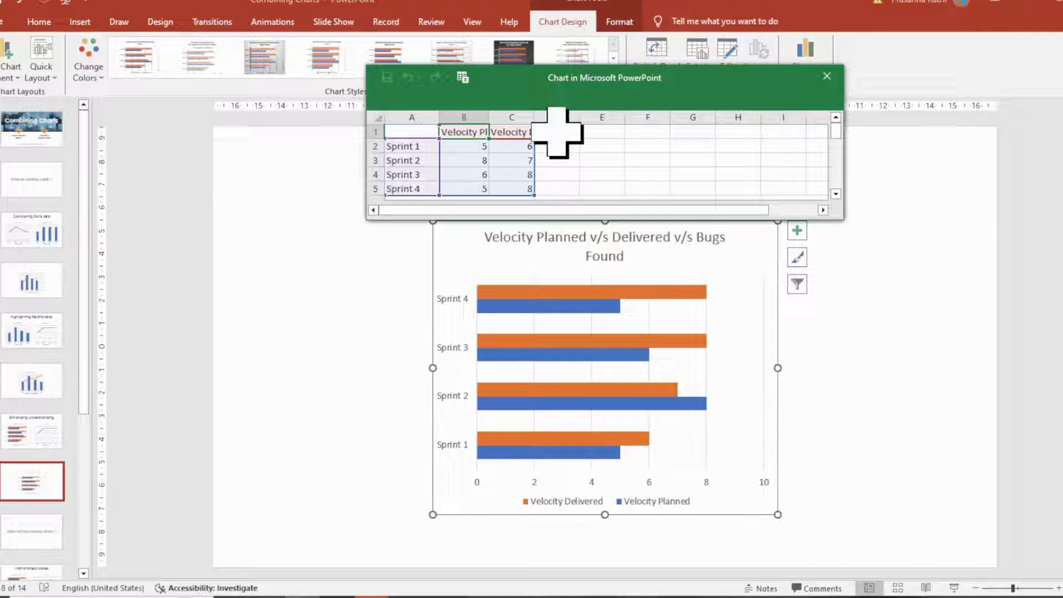
type("Bu")
type("gs Fo")
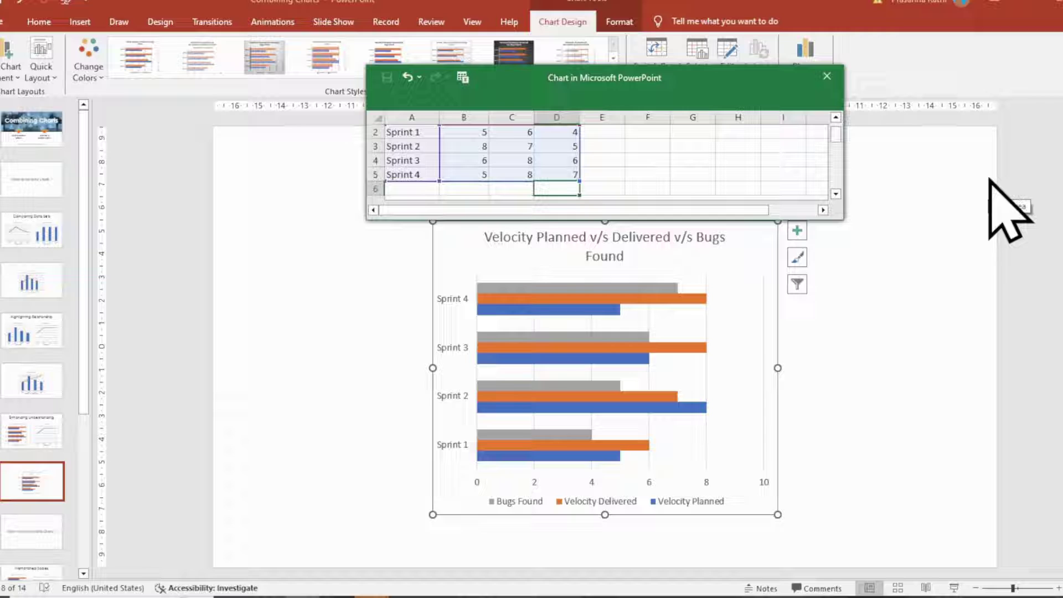
left_click(827, 76)
Make the chart clustered velocity columns with Bugs Found as a line.
left_click(812, 65)
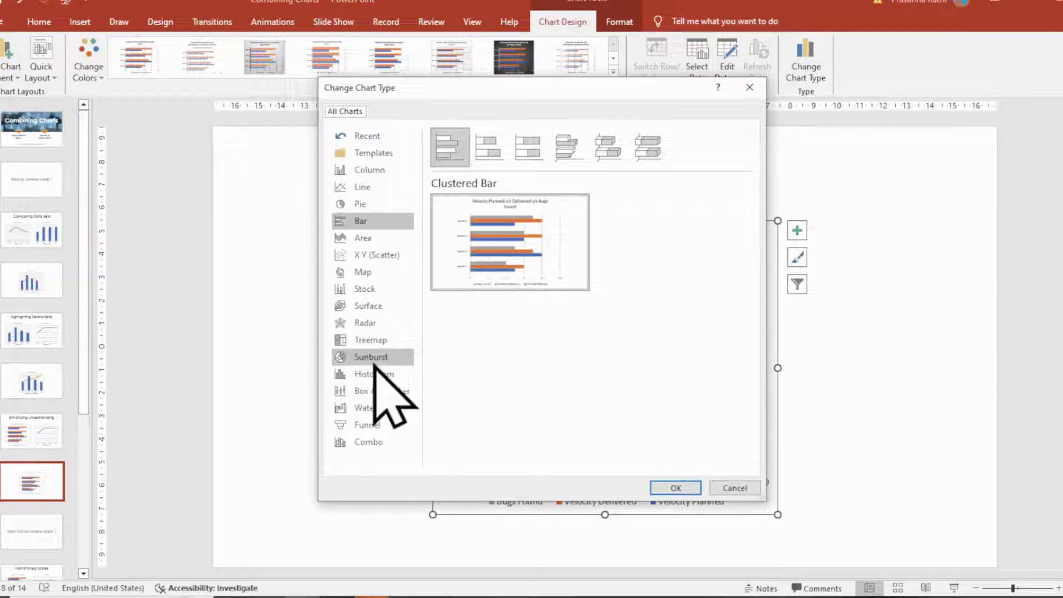
left_click(371, 442)
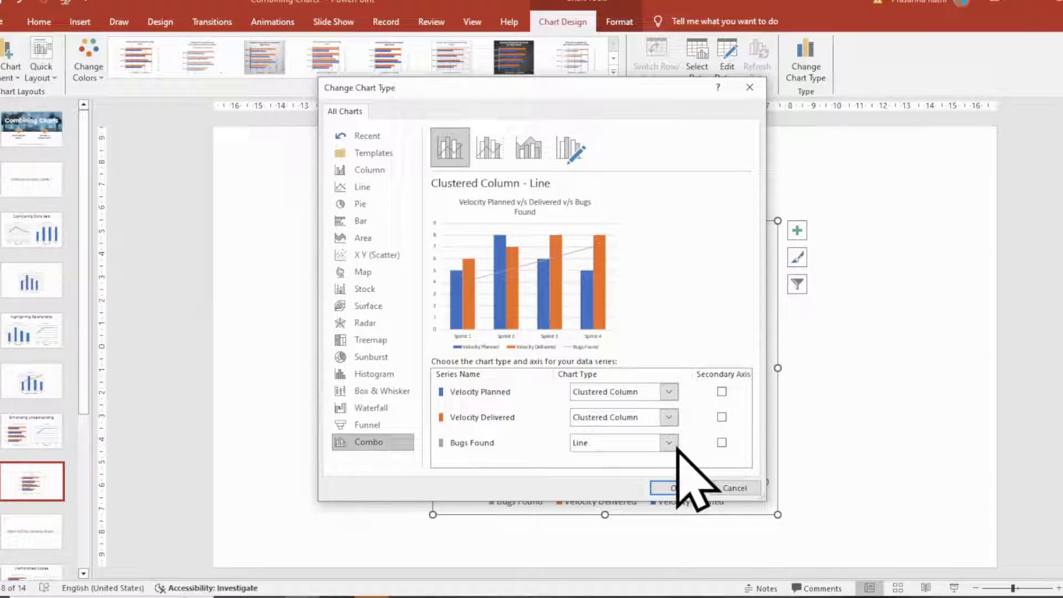
left_click(685, 489)
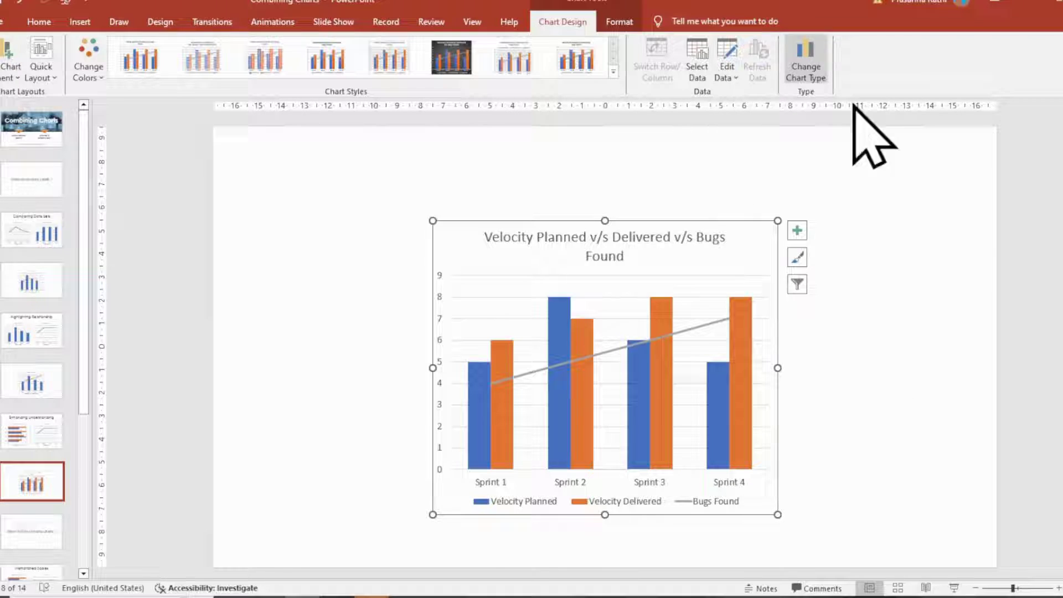
Move past slide 9, When NOT to Combine Charts, to slide 10, Mismatched Scales.
left_click(33, 532)
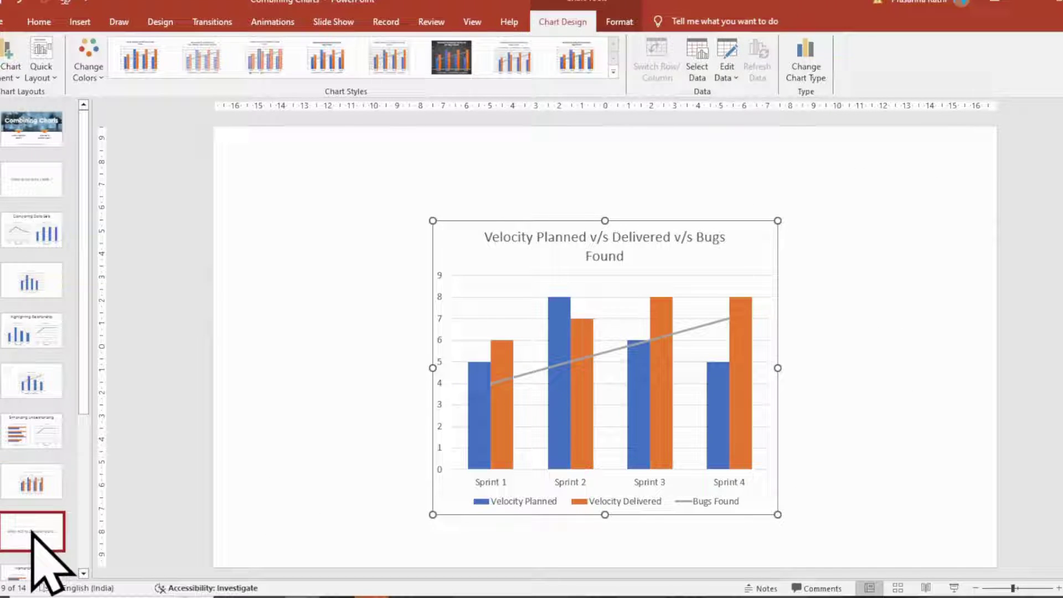
scroll(69, 515, "down", 1)
scroll(54, 490, "down", 1)
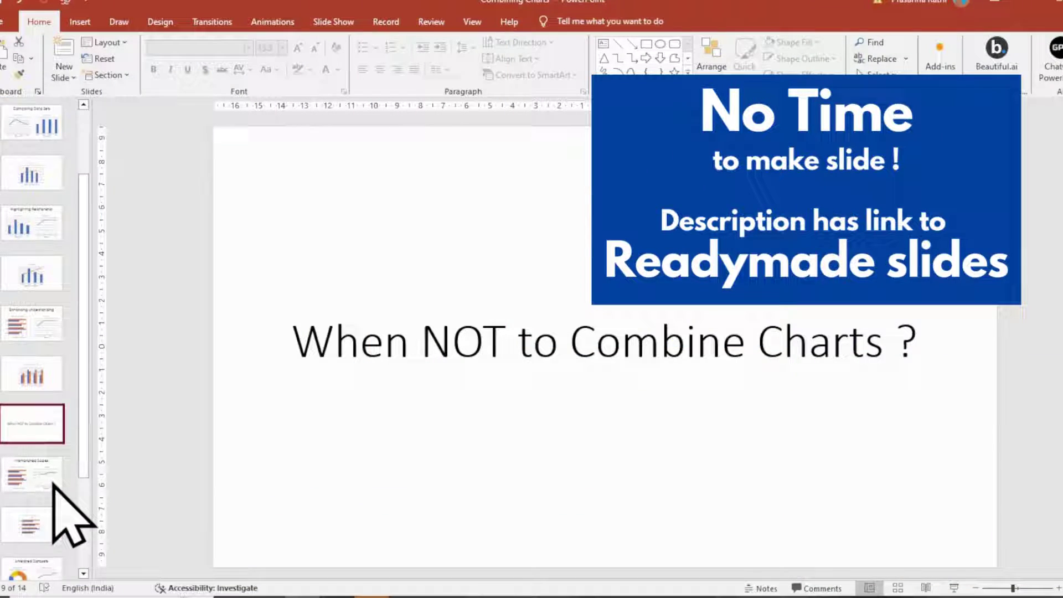
left_click(35, 468)
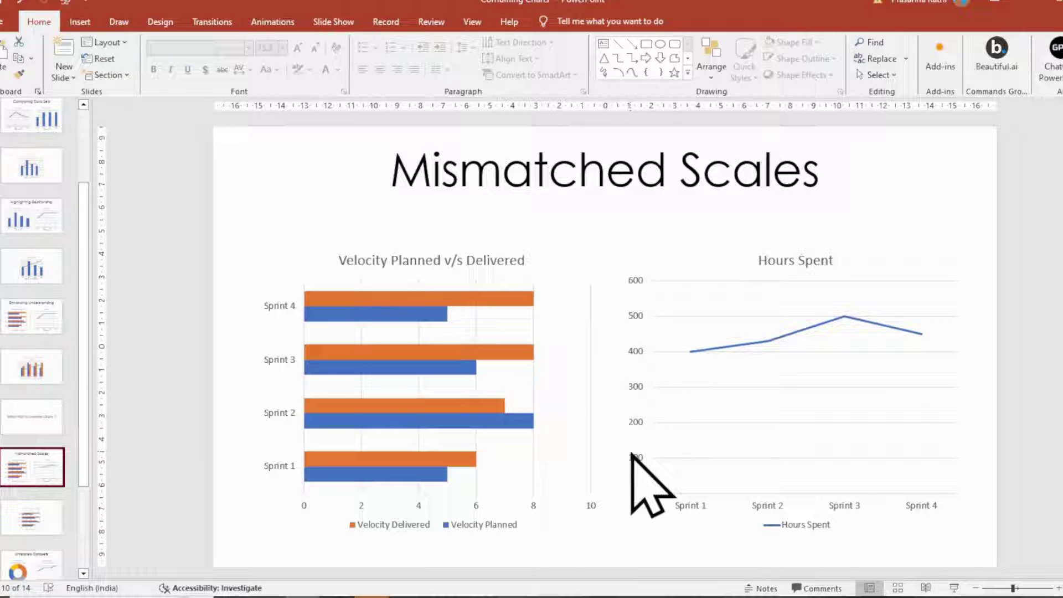
Paste the Hours Spent values (400, 450, 500, 475) into the velocity chart's data.
left_click(404, 253)
right_click(414, 245)
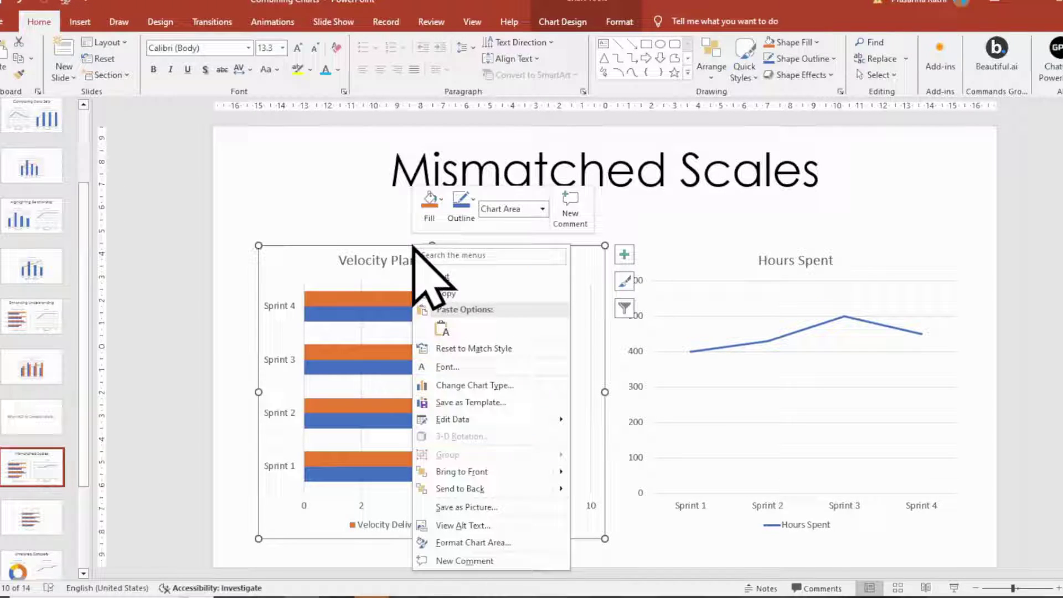
left_click(482, 419)
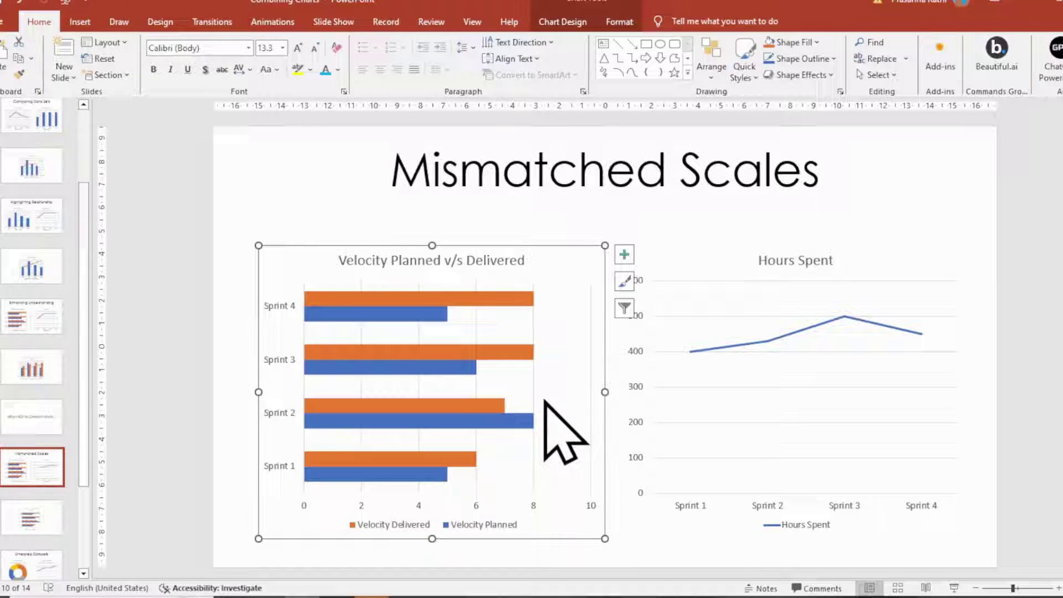
key("ctrl+v")
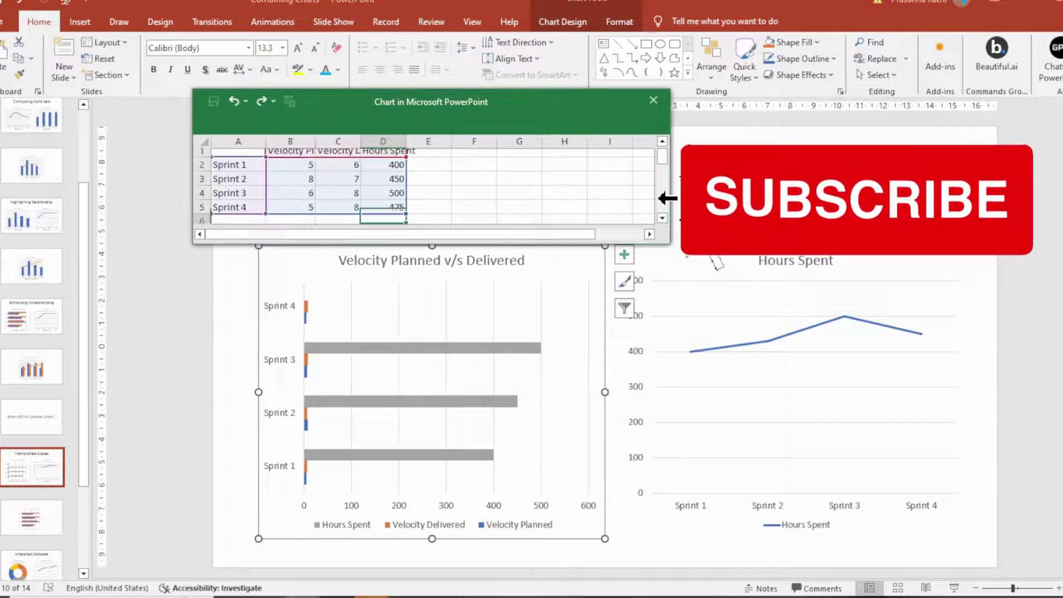
left_click(654, 100)
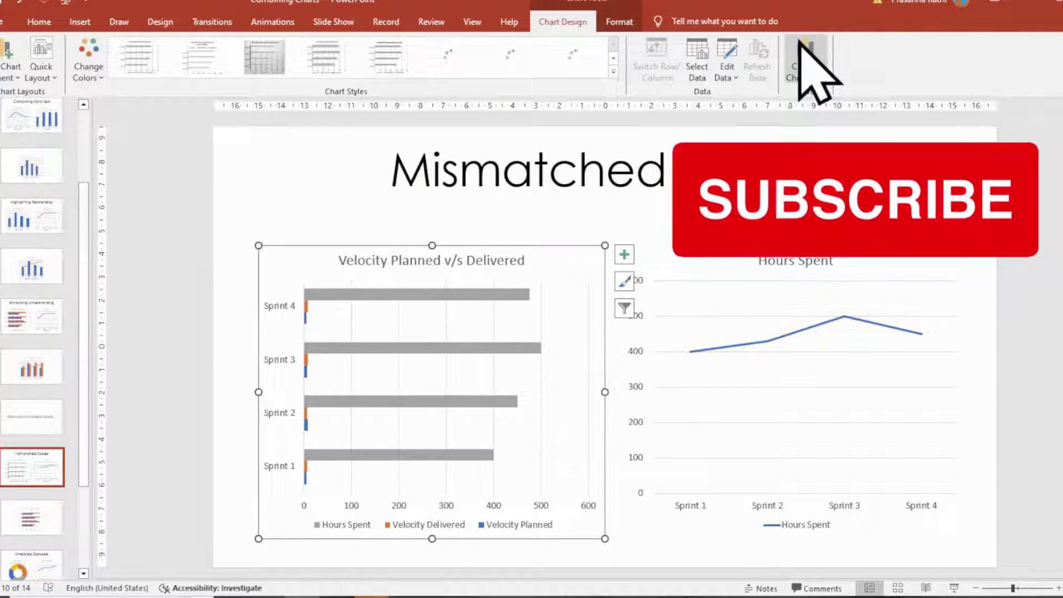
Convert the chart to a combo showing Hours Spent as a line over velocity columns.
left_click(806, 63)
left_click(369, 442)
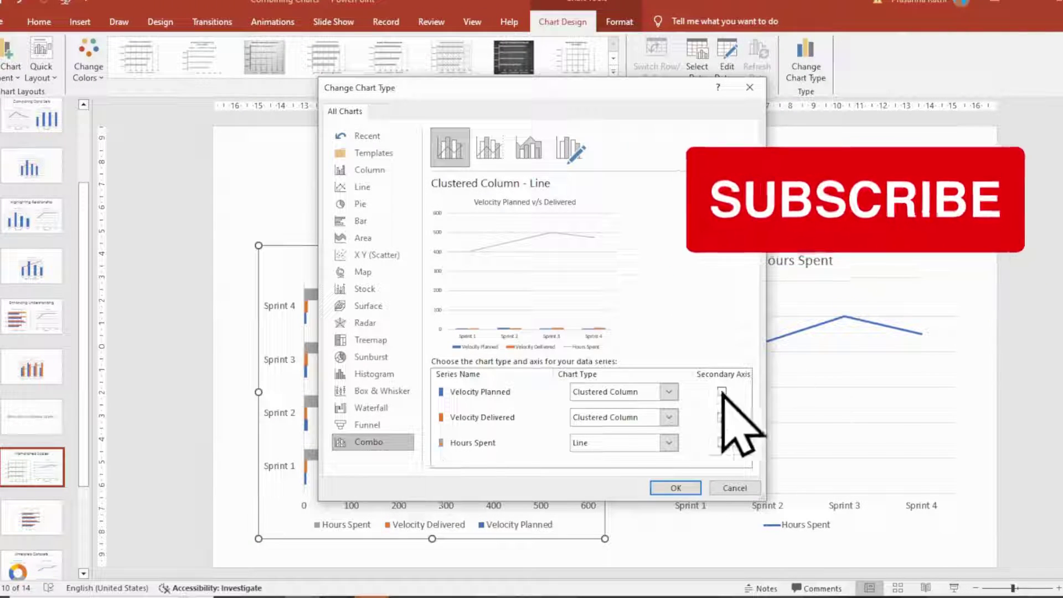
left_click(694, 490)
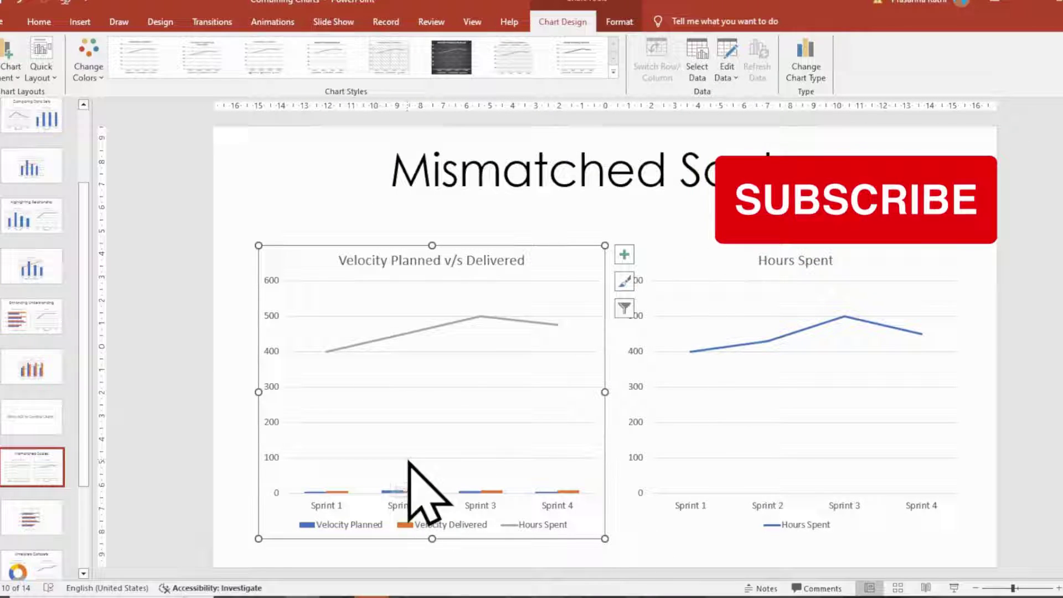
scroll(28, 512, "down", 1)
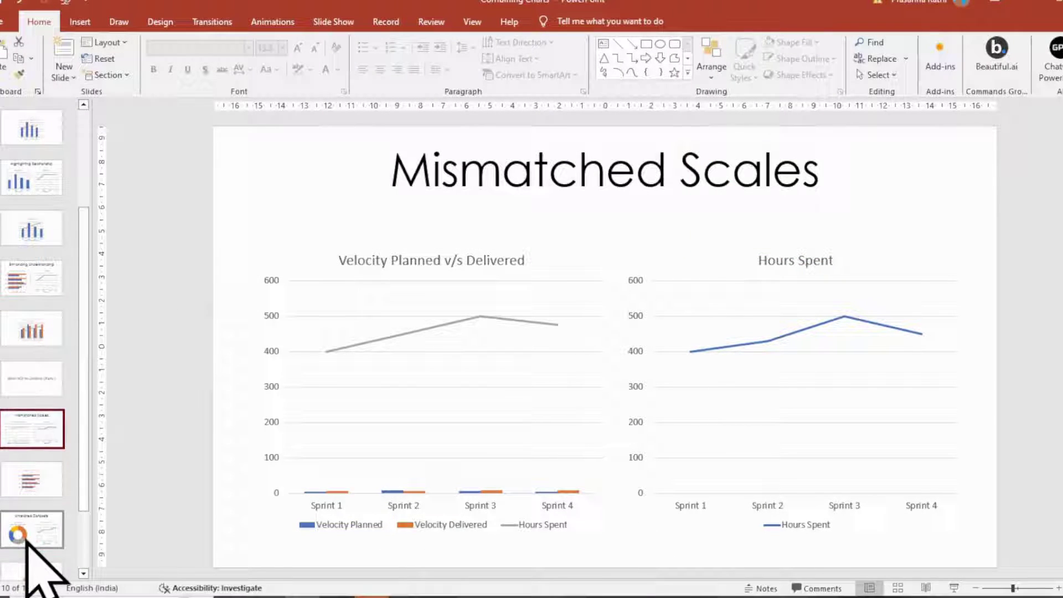
Go to slide 12, Unrelated Datasets, then down to slide 14, Summary.
left_click(28, 540)
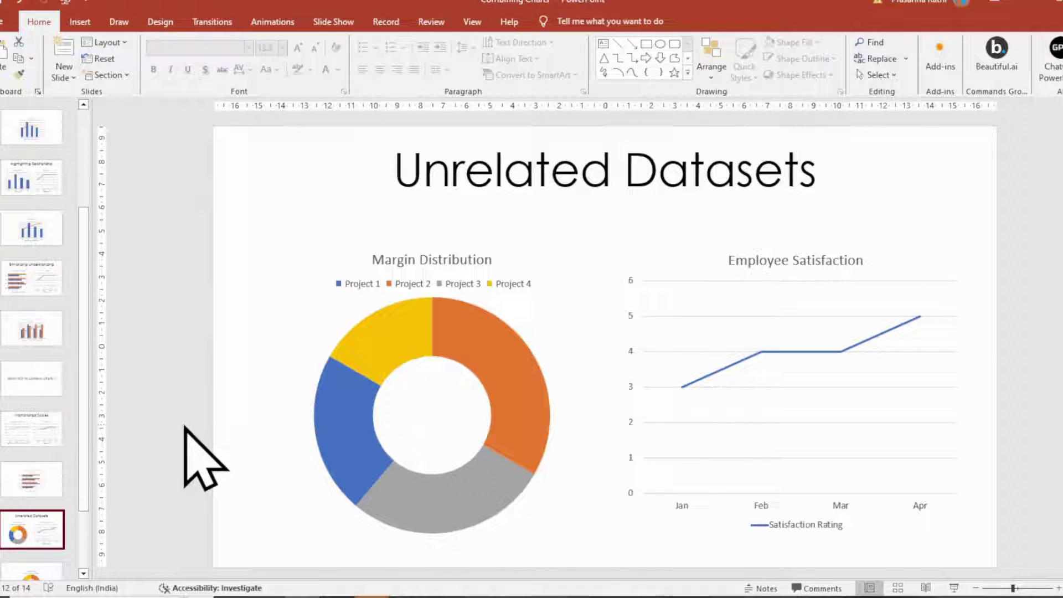
scroll(446, 472, "down", 1)
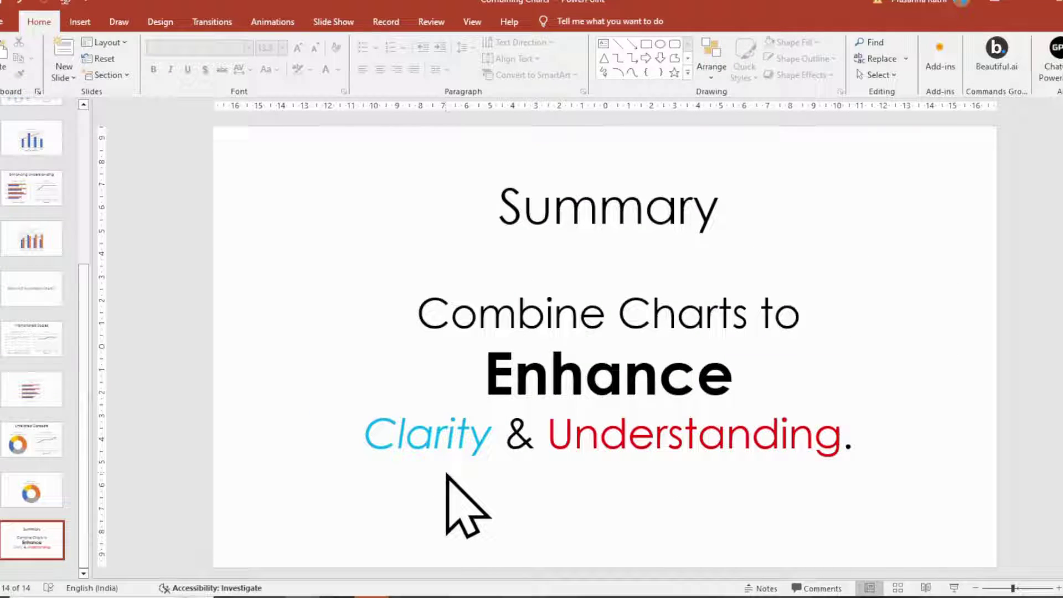